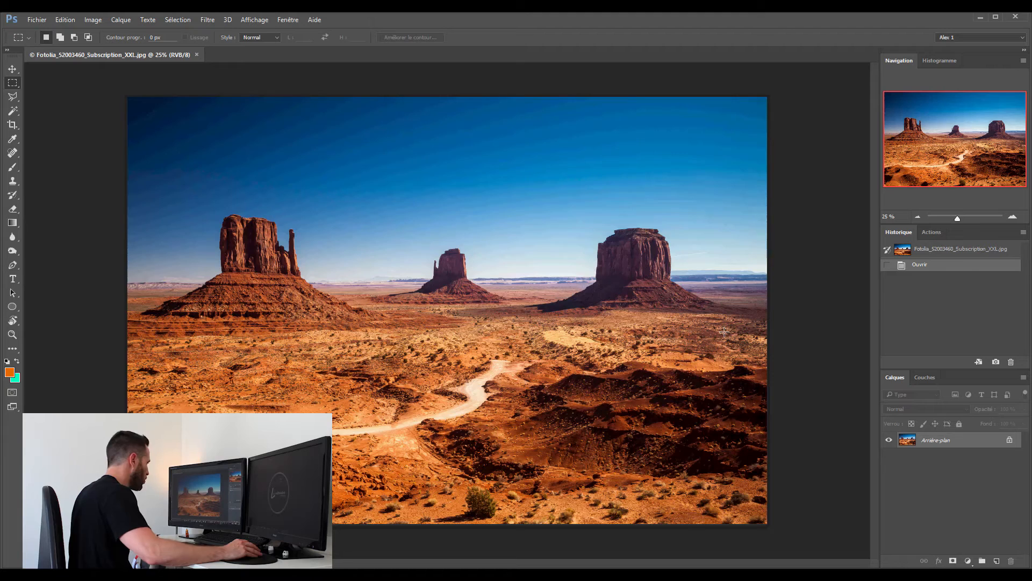
Step: Duplicate the background layer and add a Brightness/Contrast adjustment layer named Luminosité/Contraste 1 above it
key("ctrl+j")
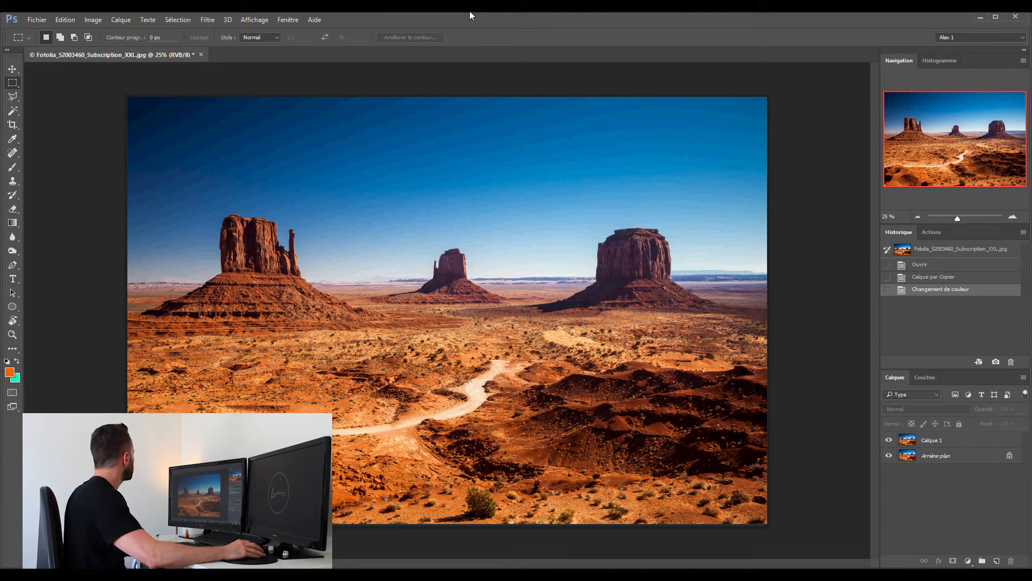
left_click(117, 20)
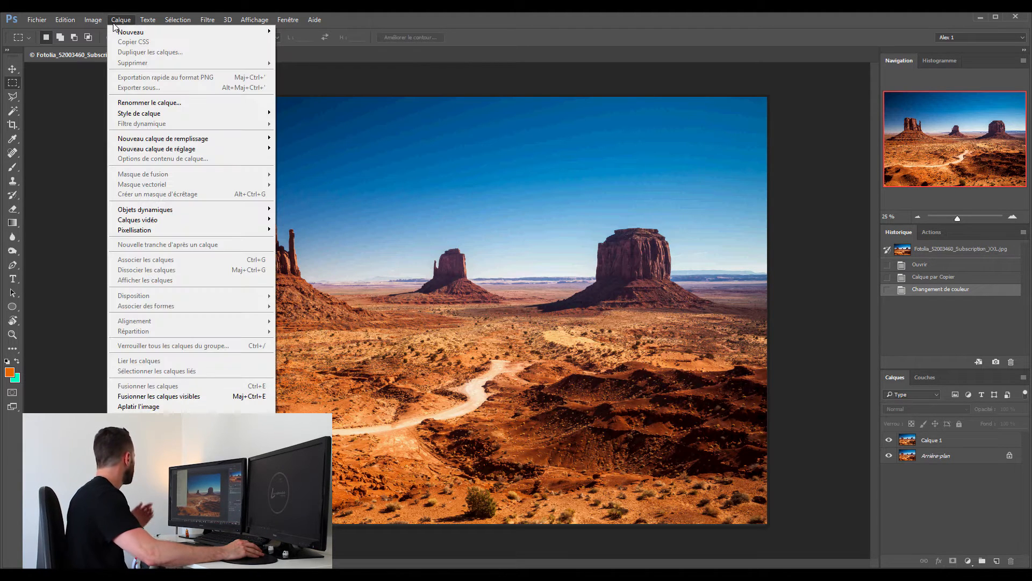
mouse_move(240, 152)
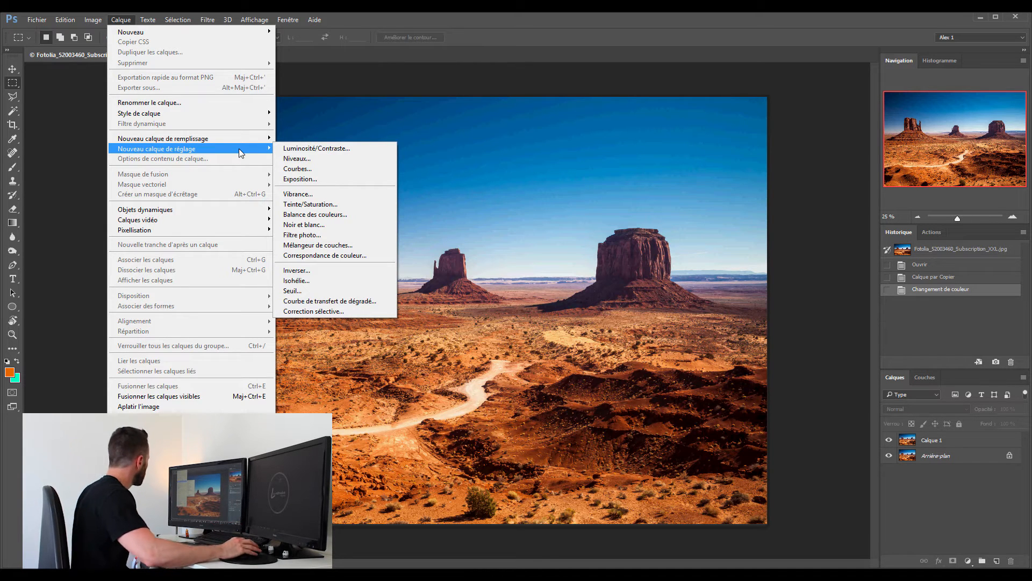
left_click(326, 157)
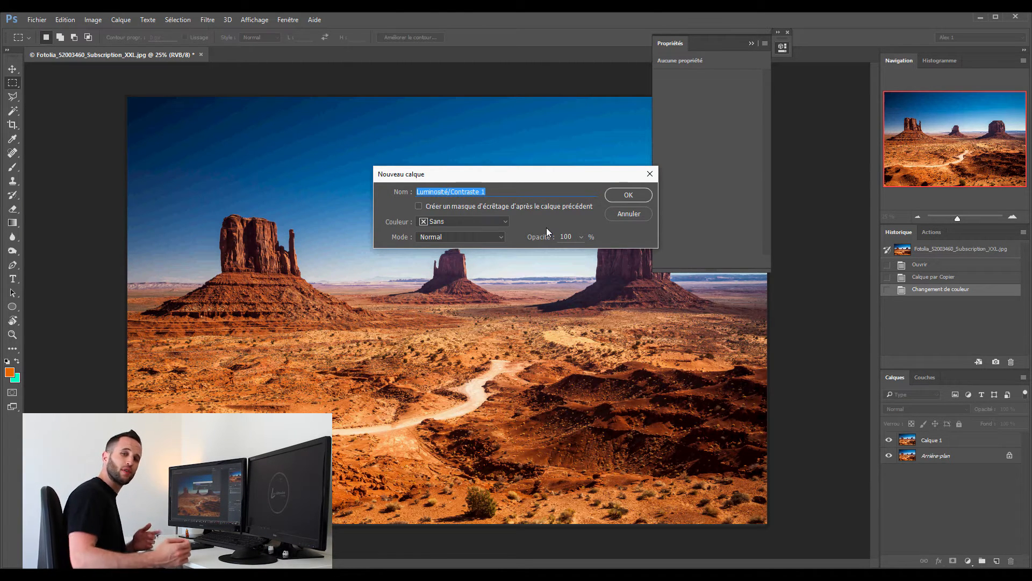
left_click(620, 196)
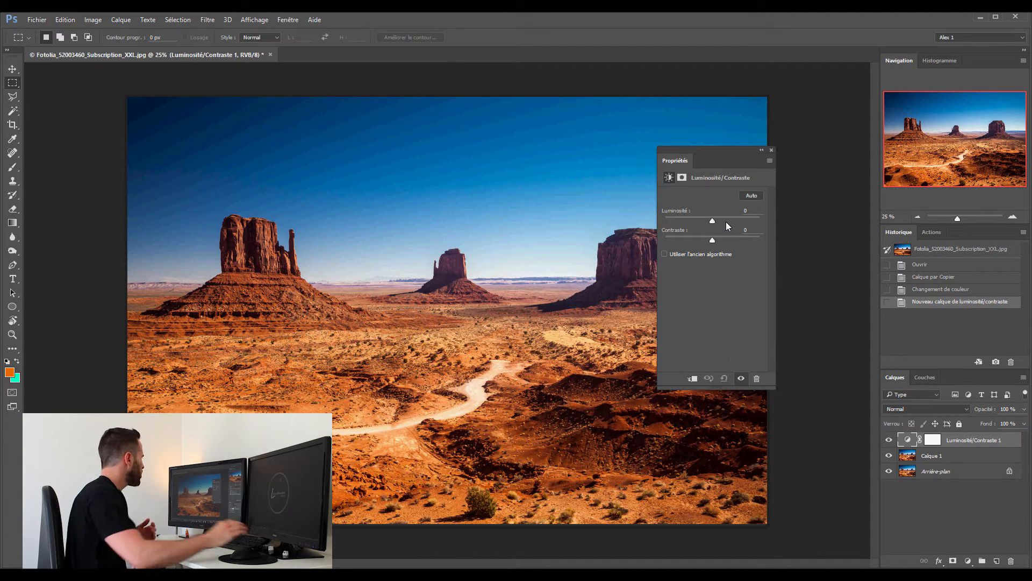
Step: Set the Brightness/Contrast layer's brightness to 49 and contrast to -10, and close its properties
left_click_drag(714, 222, 728, 221)
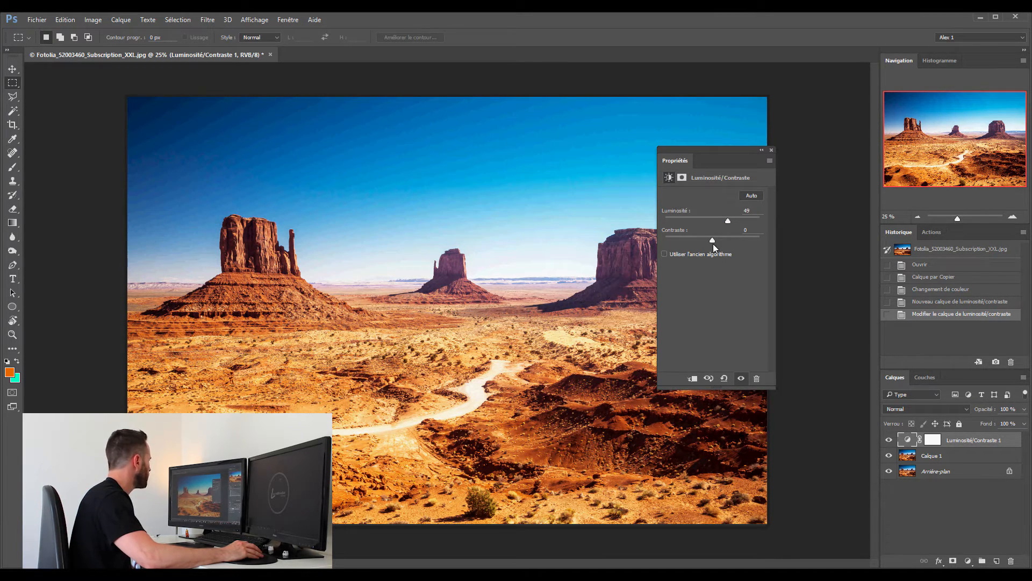
mouse_move(704, 241)
left_mouse_down()
mouse_move(657, 242)
mouse_move(698, 253)
mouse_move(708, 234)
left_mouse_up()
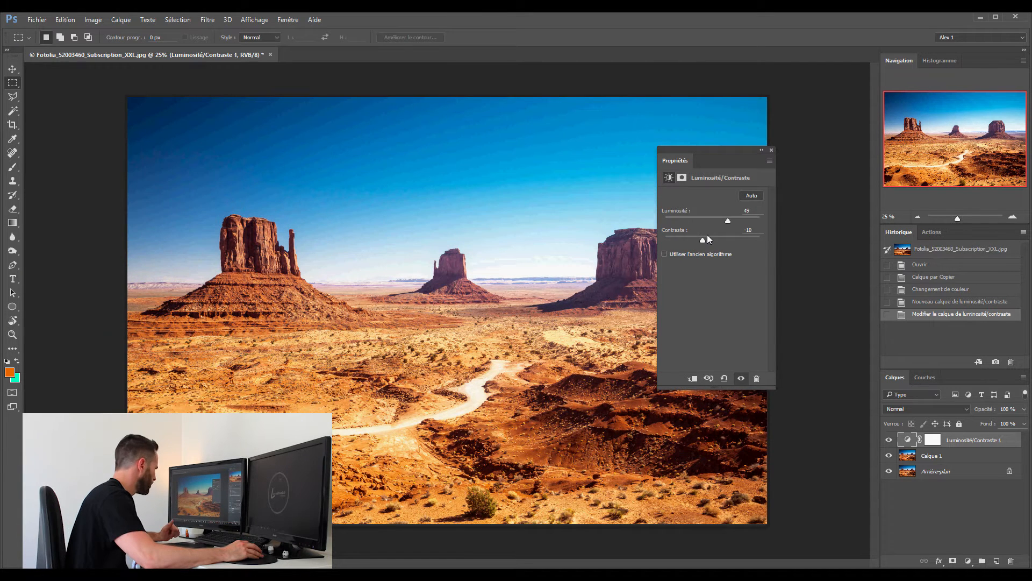
left_click(762, 150)
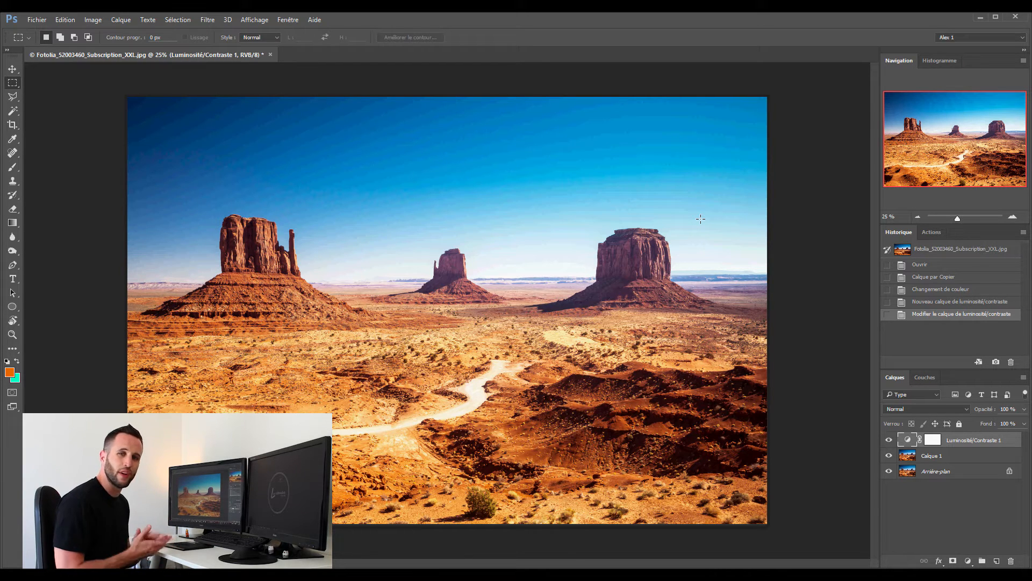
Step: Add a Levels adjustment layer named Niveaux 1 with the input black point at 10 and white point at 238
left_click(121, 19)
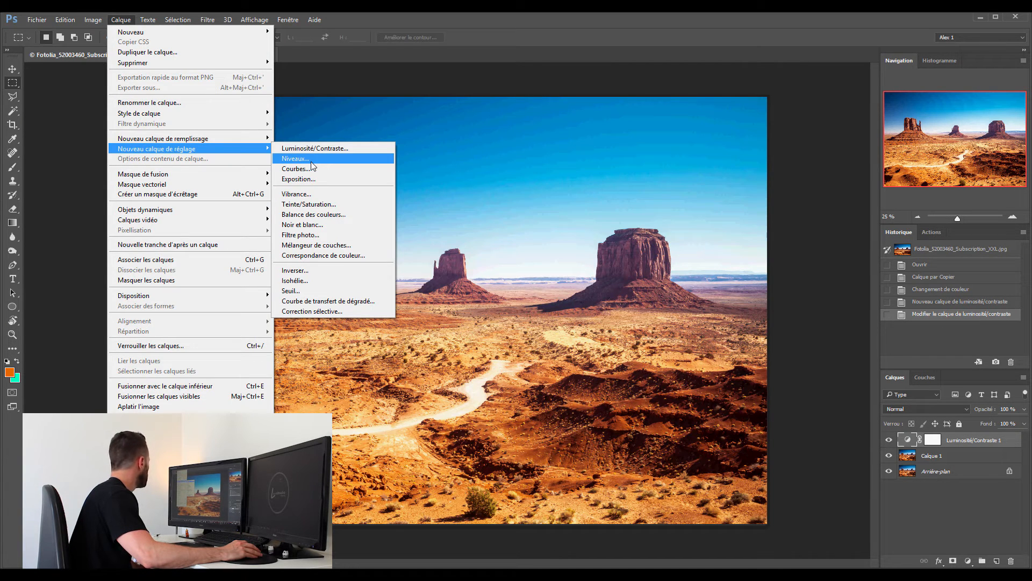
left_click(311, 163)
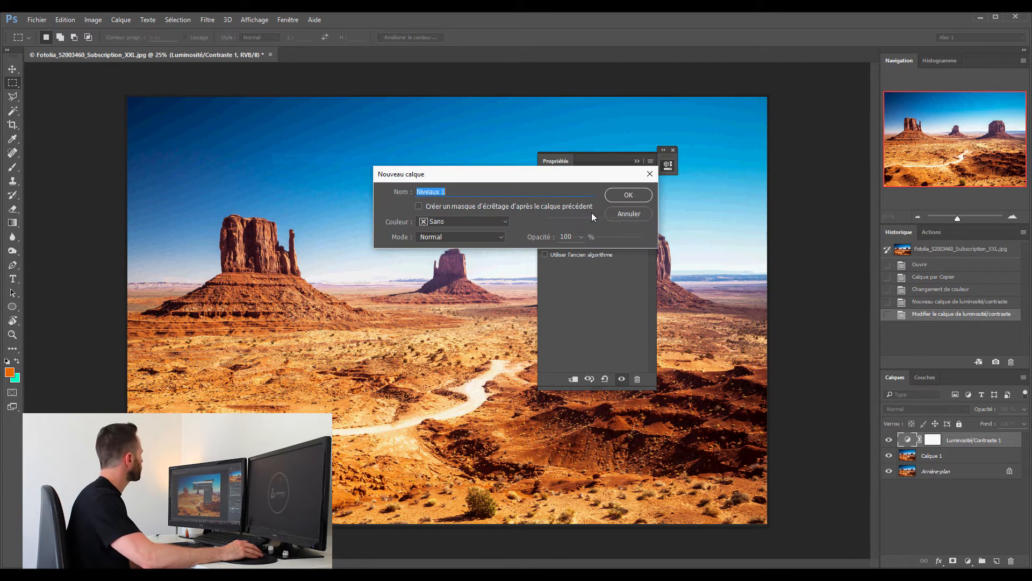
left_click(623, 197)
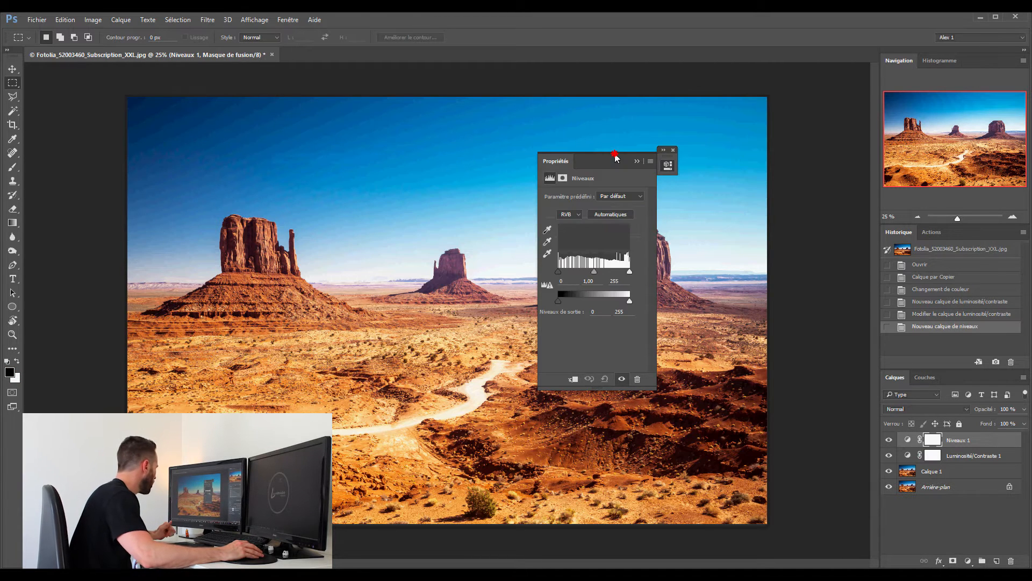
left_click_drag(616, 158, 782, 145)
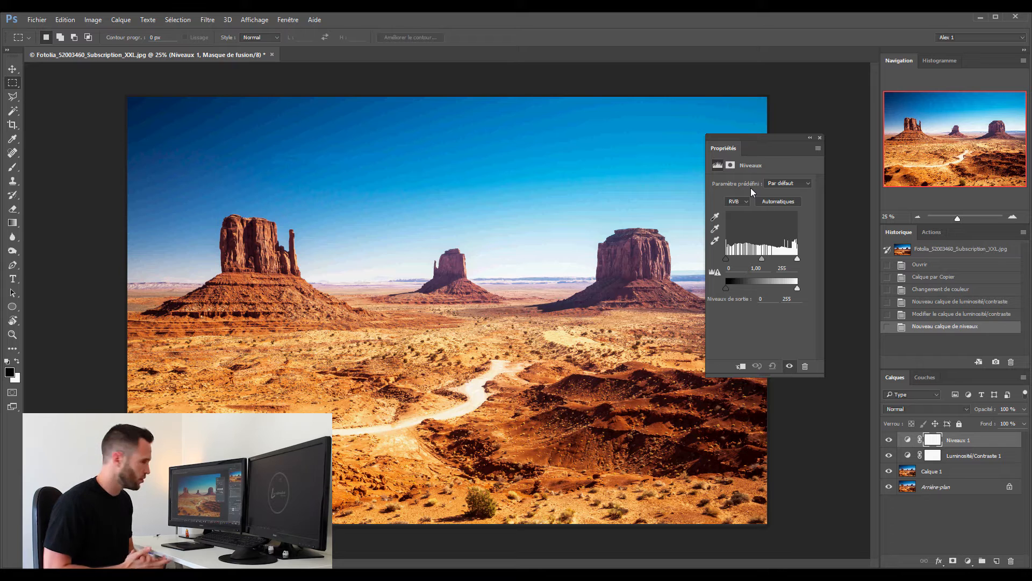
left_click_drag(726, 259, 729, 259)
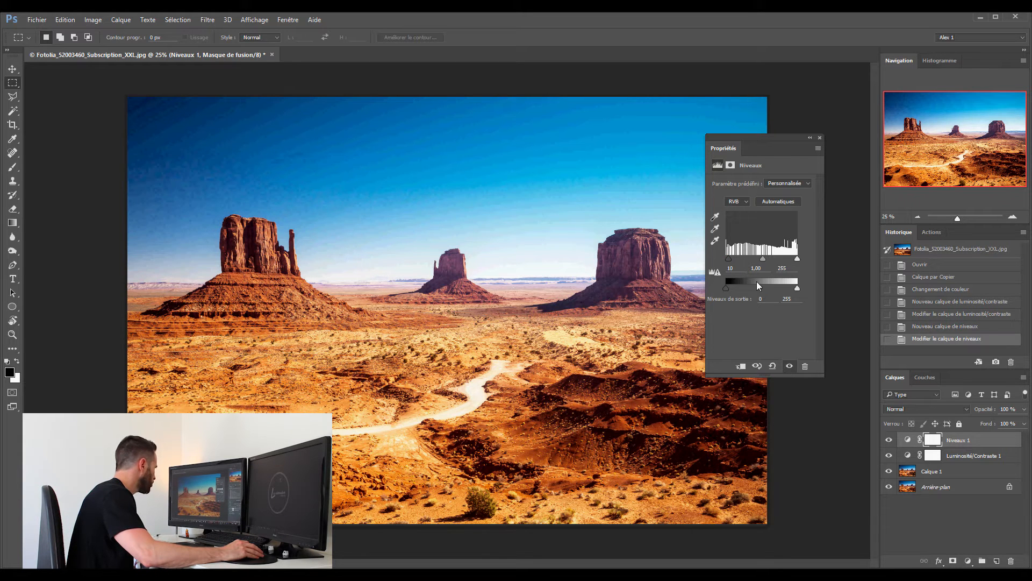
left_click_drag(798, 261, 793, 262)
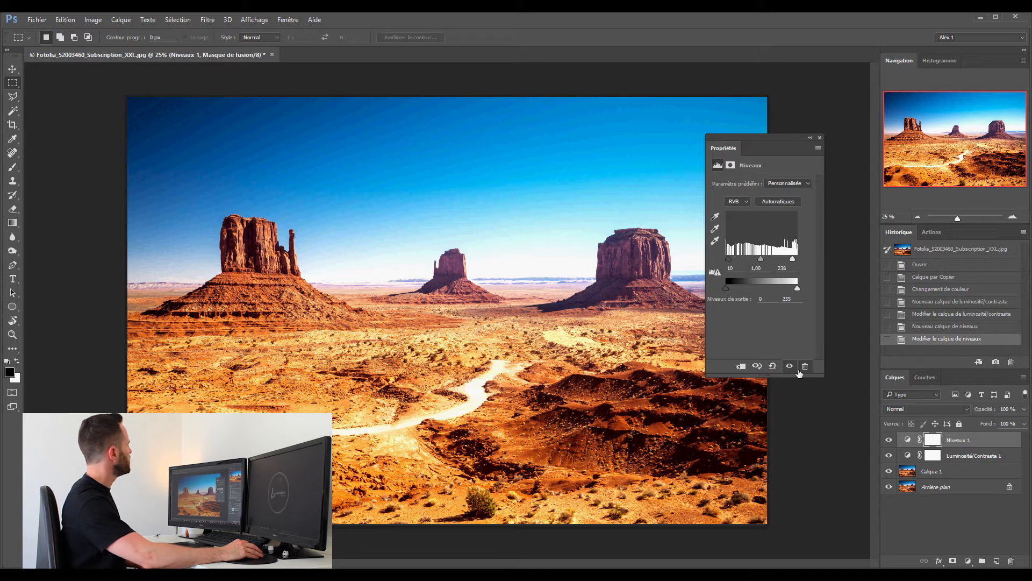
left_click(820, 137)
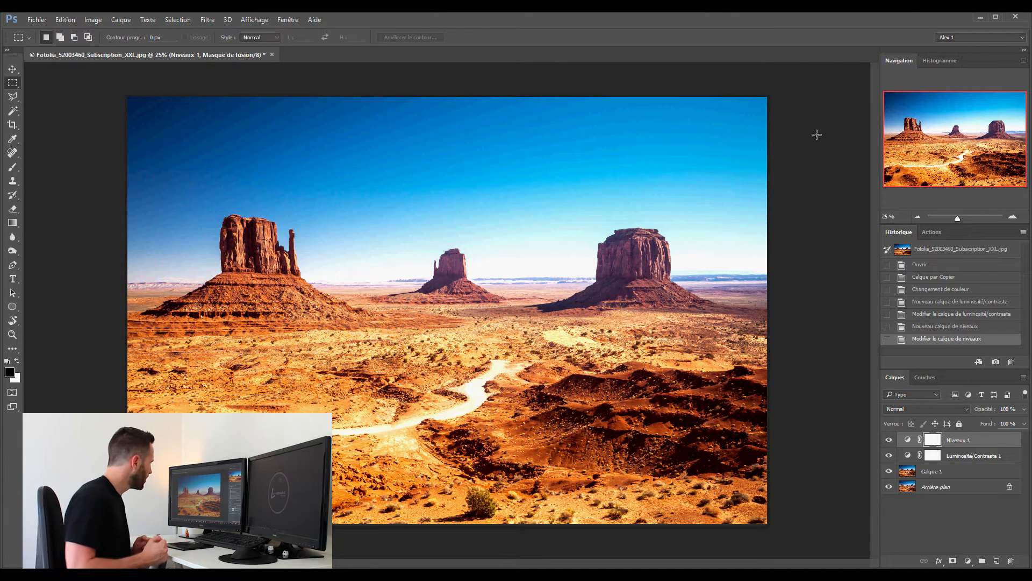
key("ctrl+2")
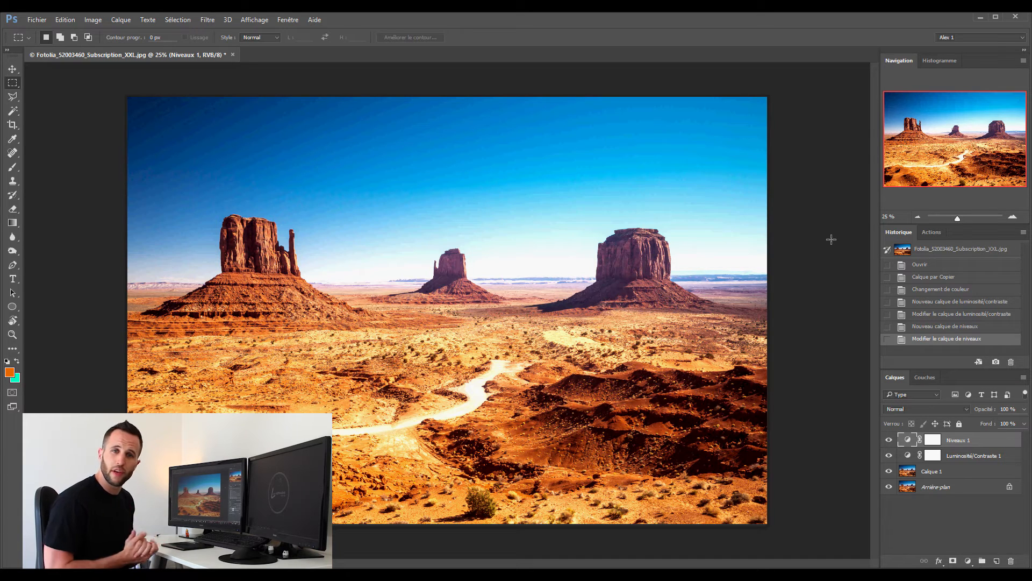
Step: Reopen the Levels adjustment and soften it to an input black point of 4 and white point of 245
double_click(908, 443)
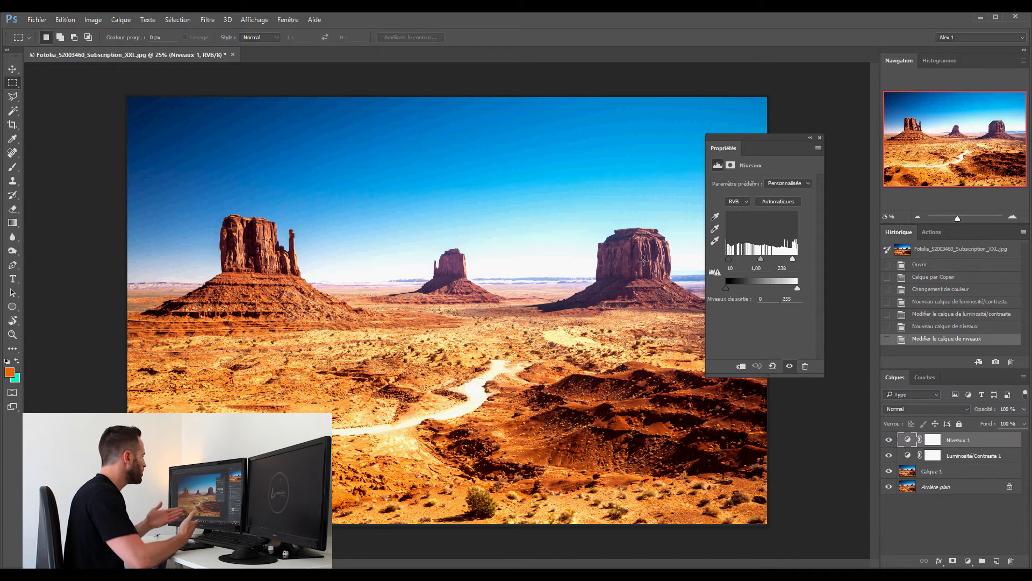
left_click_drag(730, 260, 728, 259)
left_click_drag(791, 260, 795, 259)
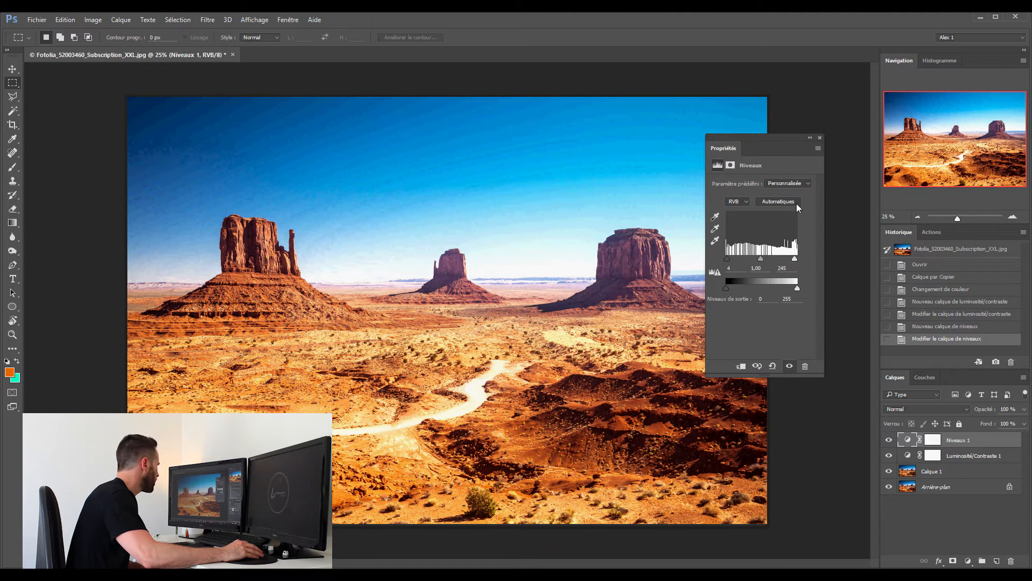
left_click(820, 137)
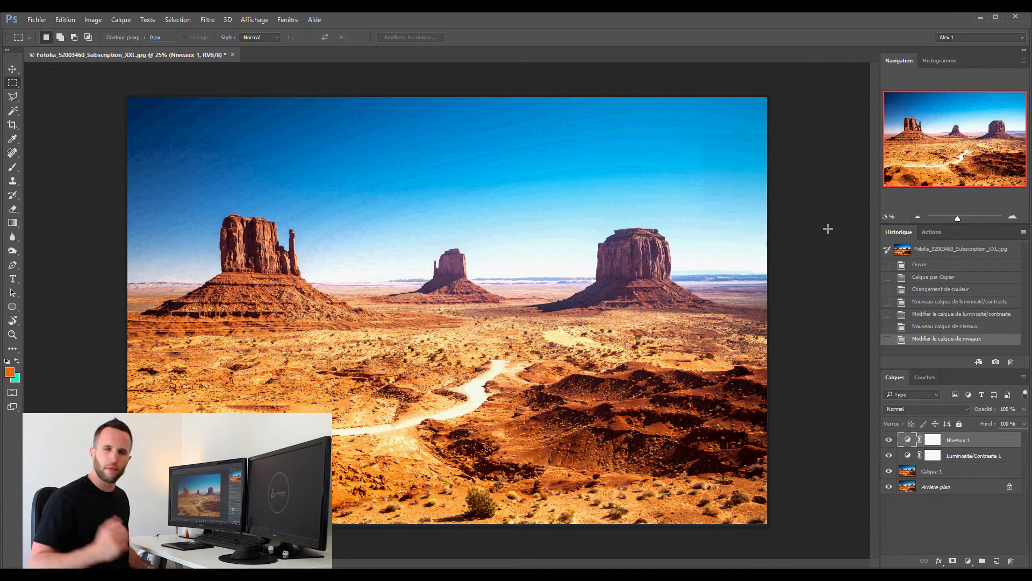
Step: Add an Exposure adjustment layer named Exposition 2 above the Levels layer
left_click(93, 20)
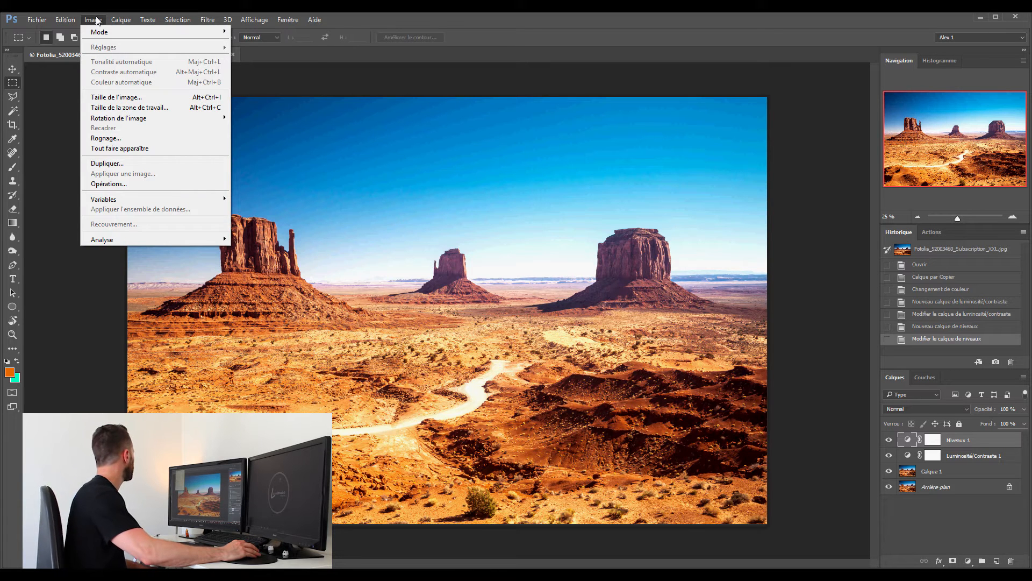
mouse_move(121, 20)
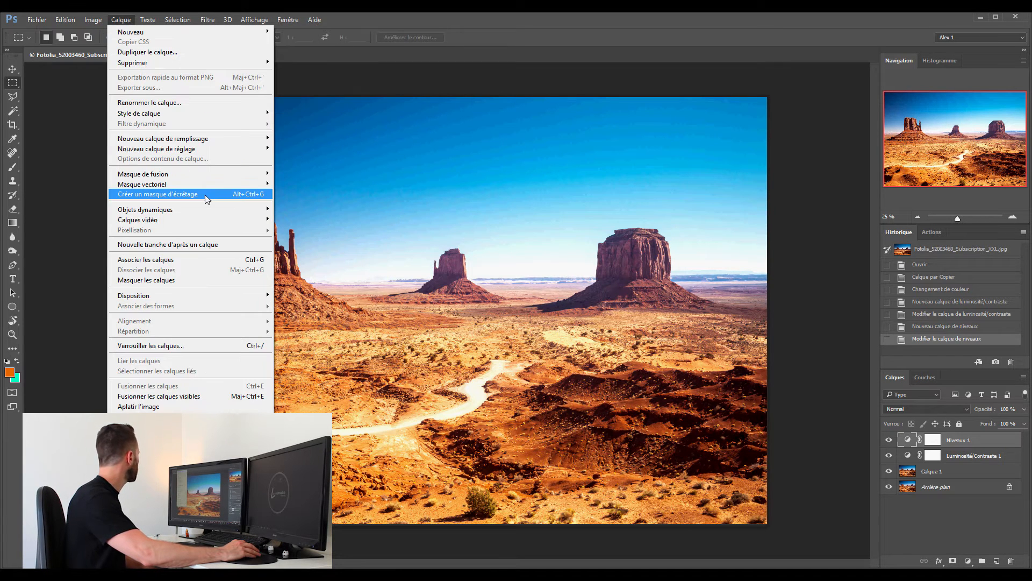
mouse_move(228, 151)
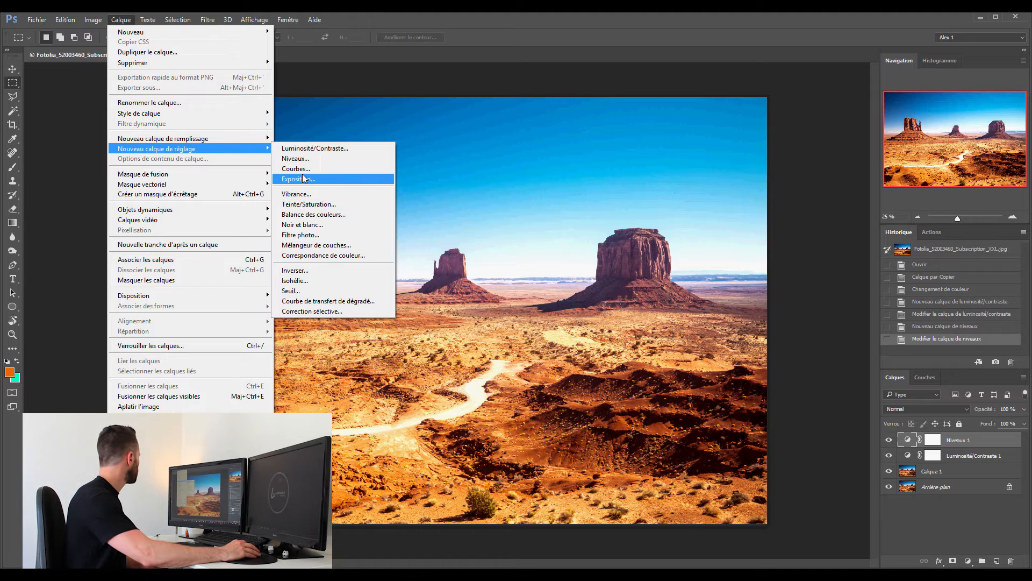
left_click(305, 179)
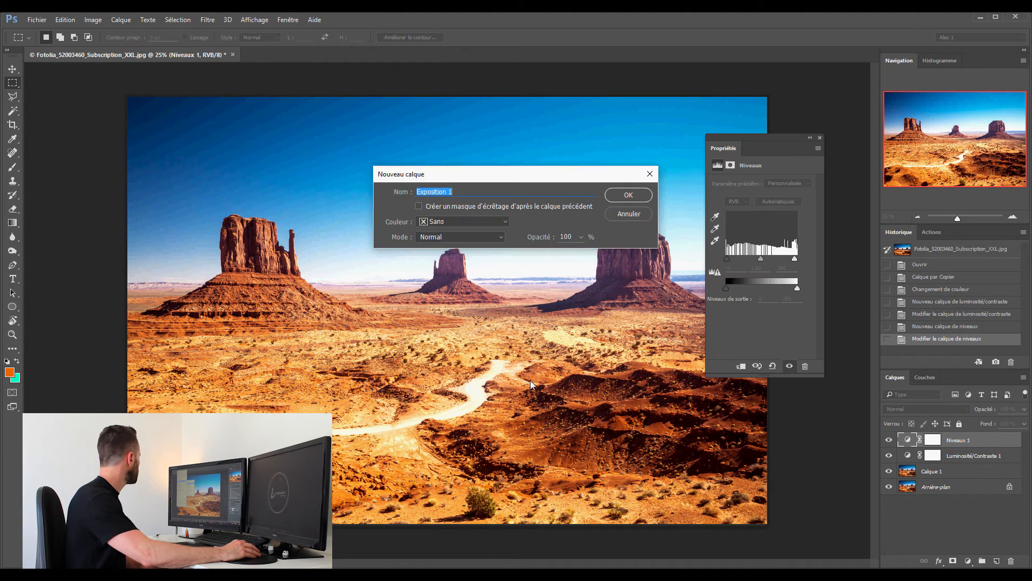
key("End")
key("BackSpace")
type("2")
left_click(629, 194)
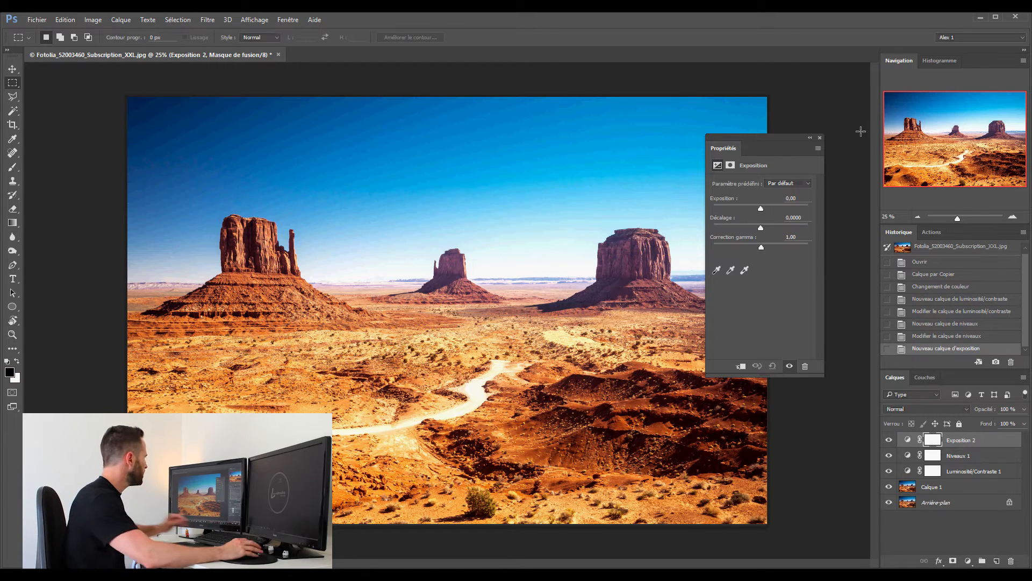
Step: Set the Exposure layer's exposure to -0.15 and gamma correction to 0.87, and close its properties
left_click_drag(761, 210, 760, 209)
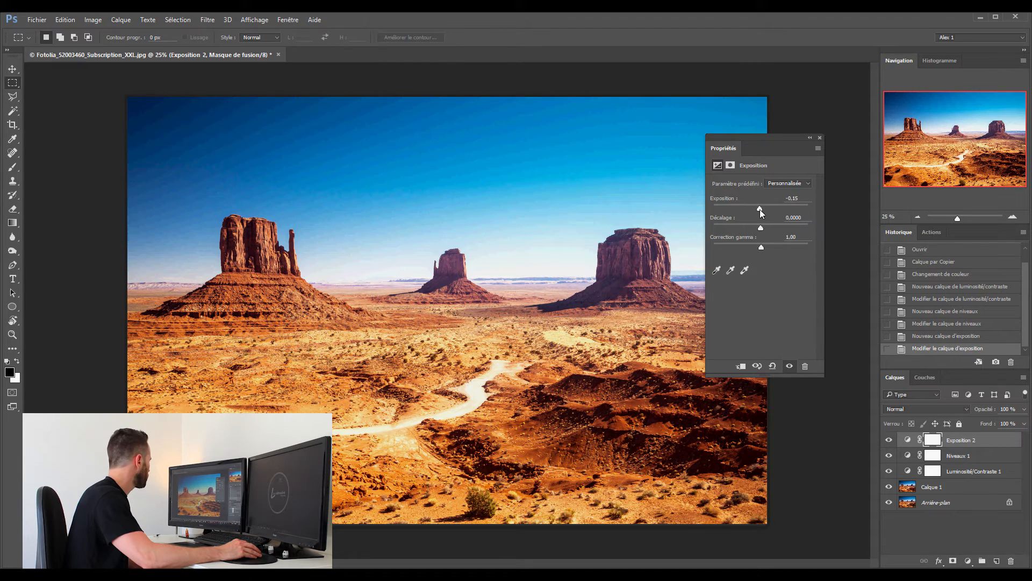
left_click_drag(760, 247, 766, 248)
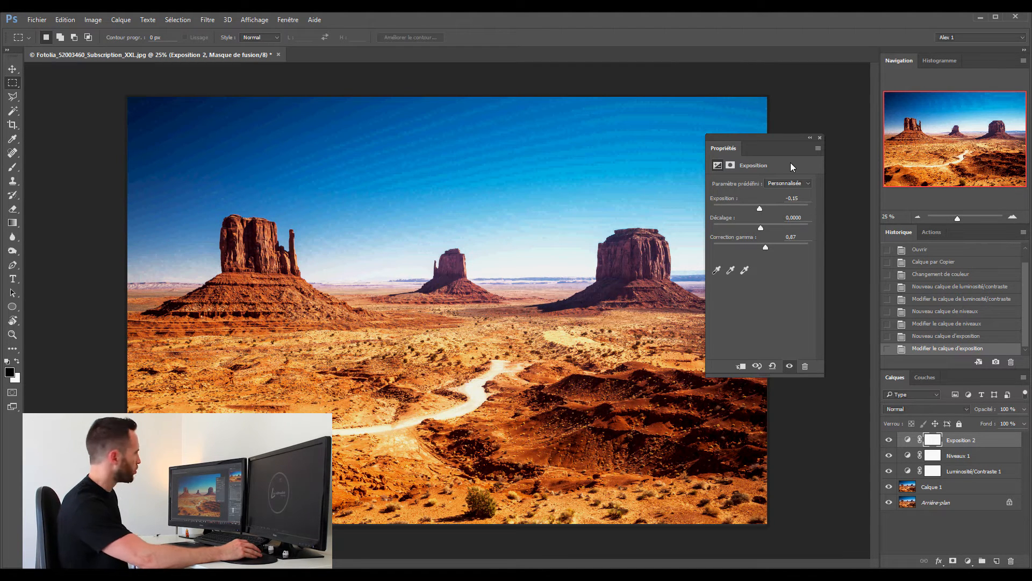
left_click(820, 137)
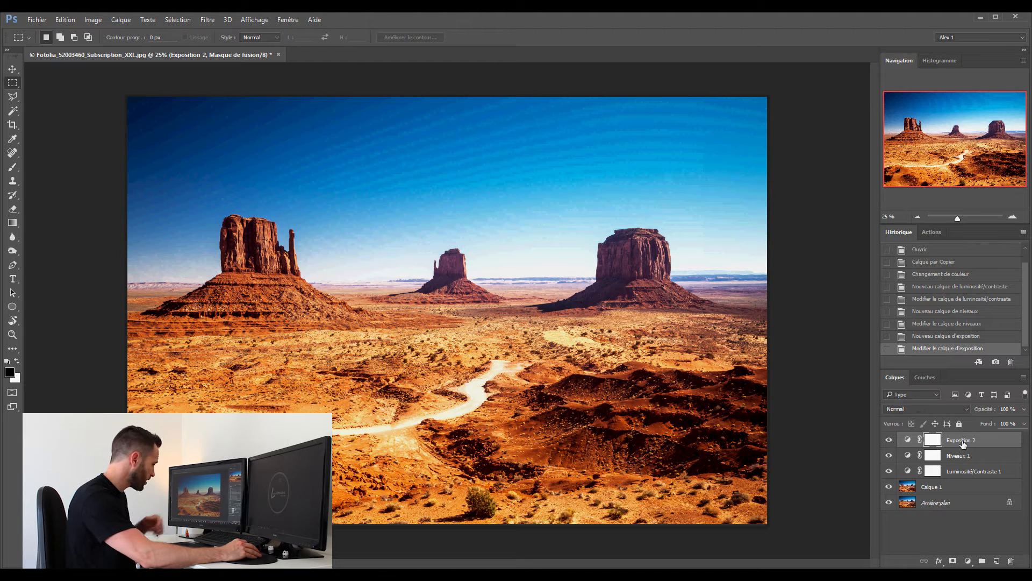
Step: Delete the Exposition 2 layer, and remove the layer mask of Niveaux 1 and undo that removal
key("Delete")
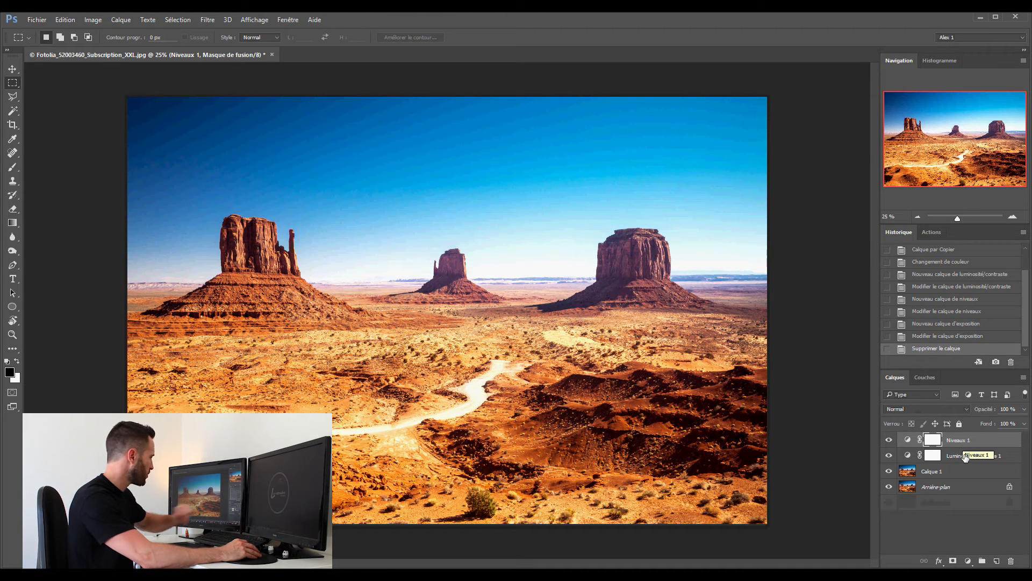
left_click(1011, 562)
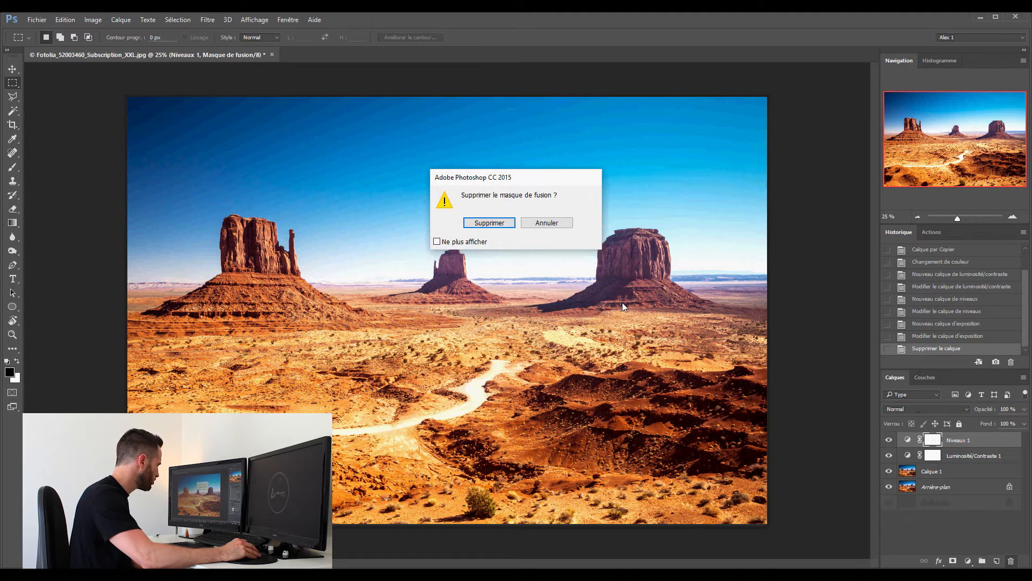
left_click(492, 225)
key("ctrl+z")
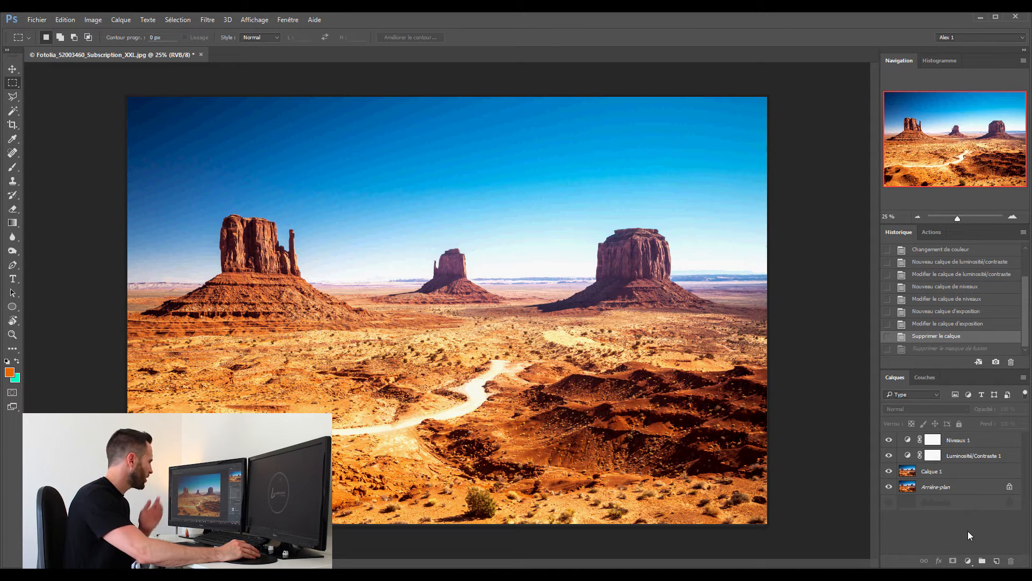
Step: Add a Hue/Saturation adjustment layer on top of the stack with saturation raised to +17
left_click(969, 561)
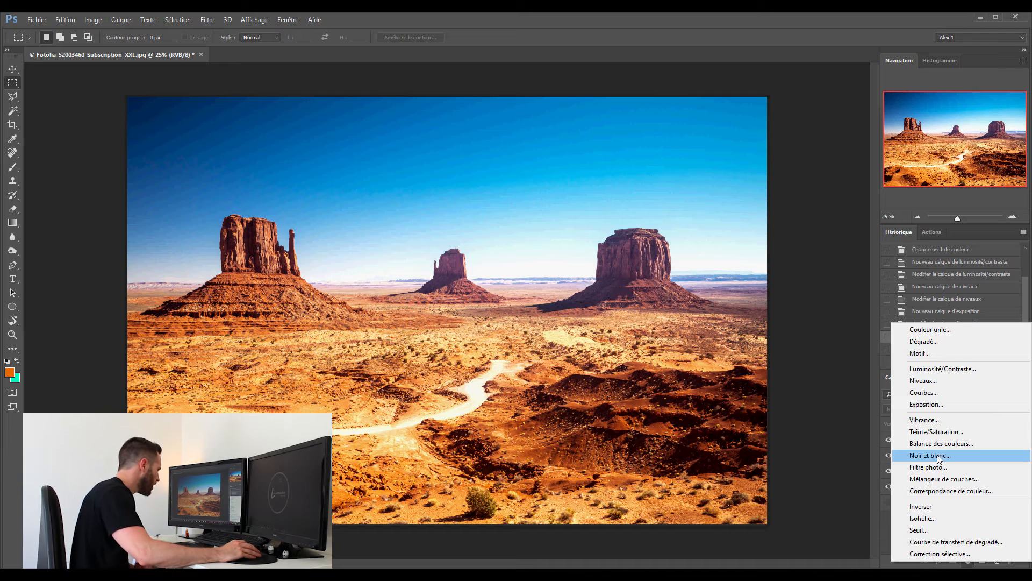
left_click(931, 433)
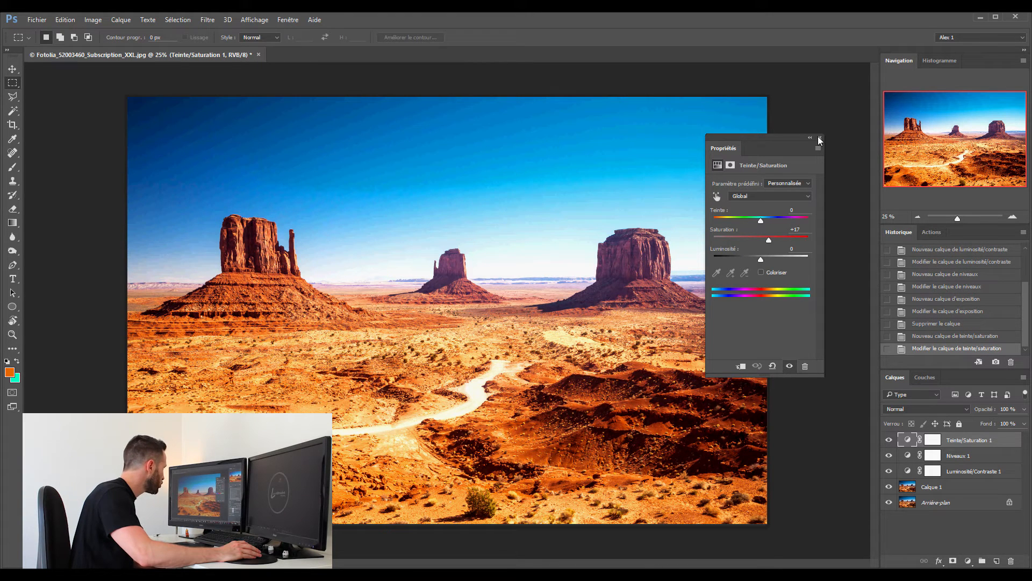
left_click(820, 141)
Step: Reduce the Hue/Saturation layer's fill opacity to 54 %
left_click(1024, 423)
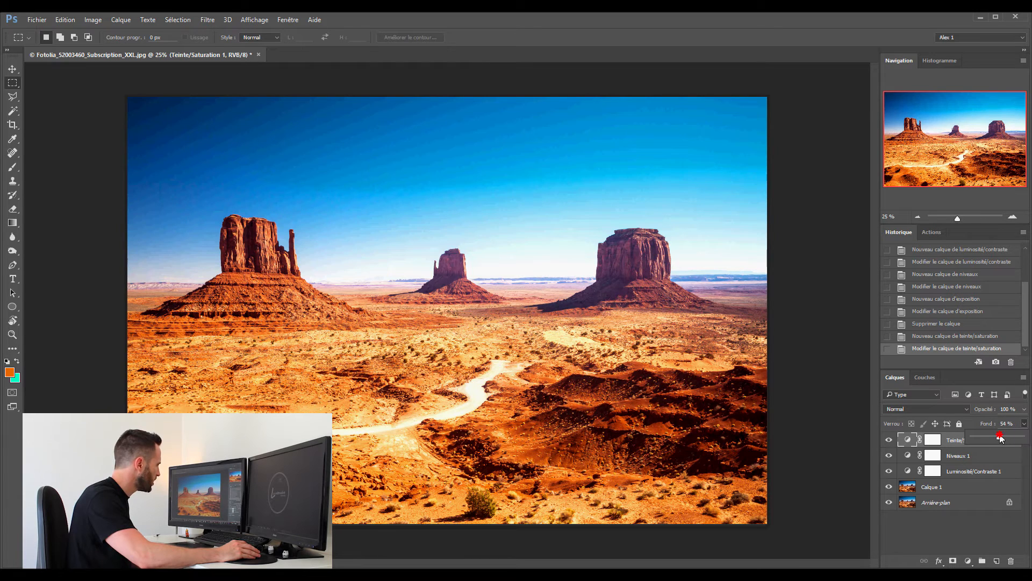
left_click_drag(999, 435, 999, 435)
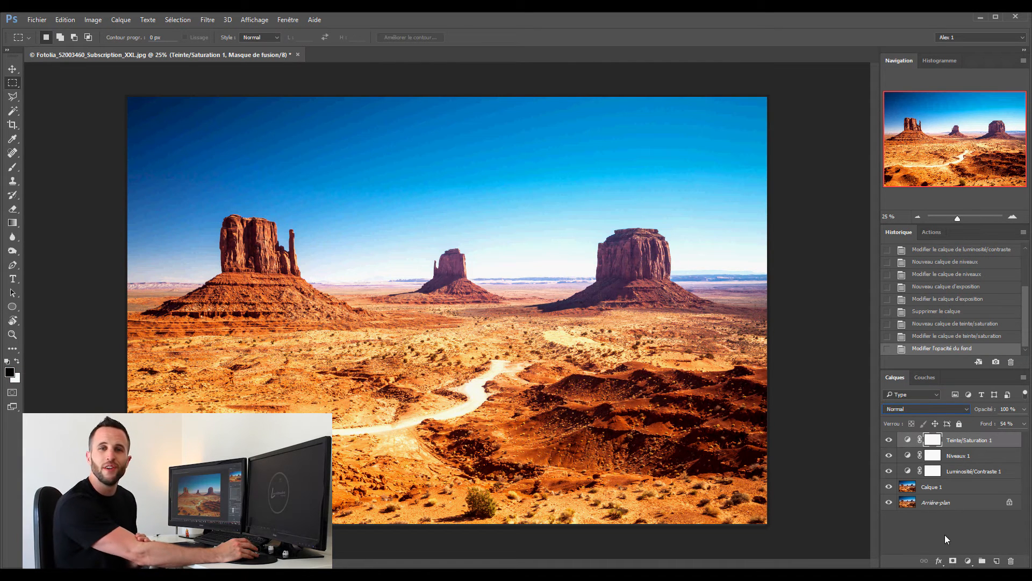
Step: Set the Teinte/Saturation 1 layer's blending mode to Couleur and its hue to -23, and close its properties
left_click(921, 411)
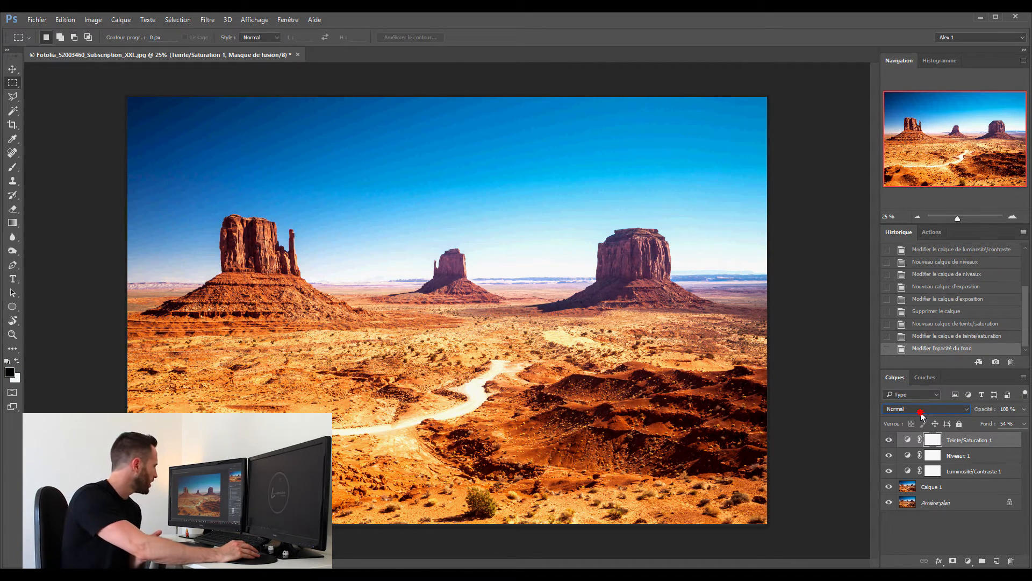
left_click(911, 398)
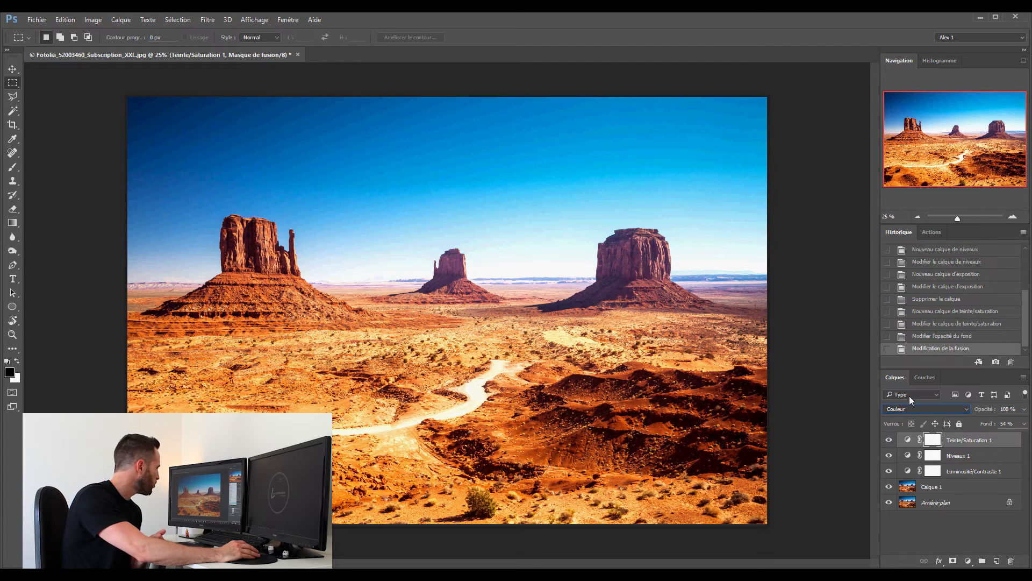
double_click(907, 440)
left_click_drag(761, 221, 756, 222)
left_click_drag(757, 228, 752, 228)
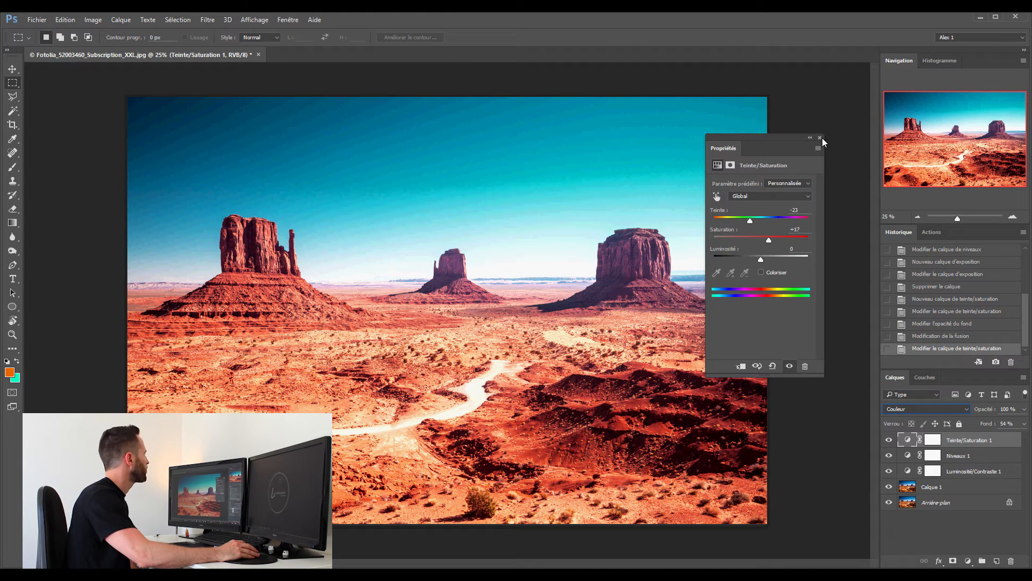
left_click(821, 138)
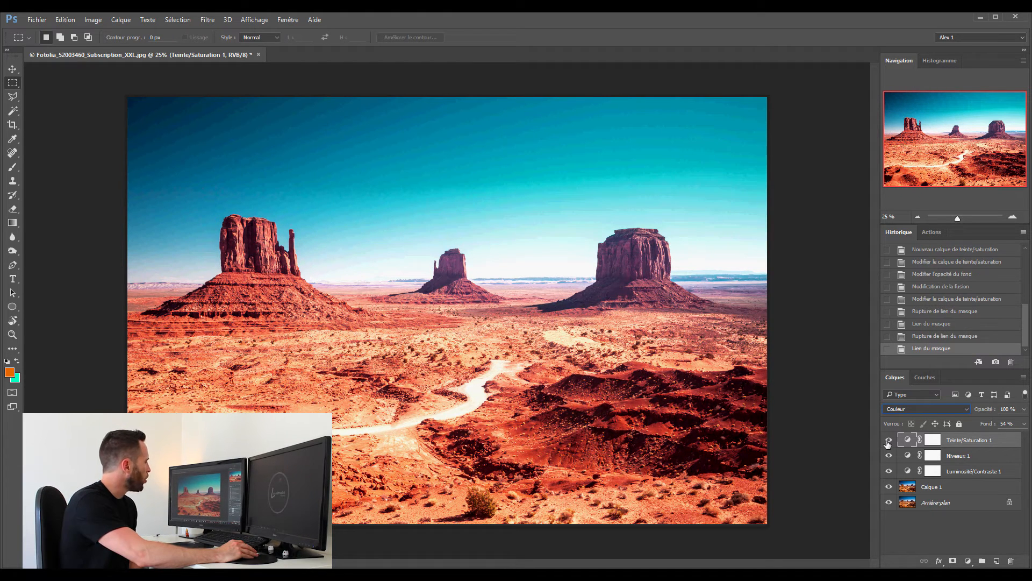
Step: Hide and show the Teinte/Saturation 1 layer to compare the photo with and without it
left_click(889, 441)
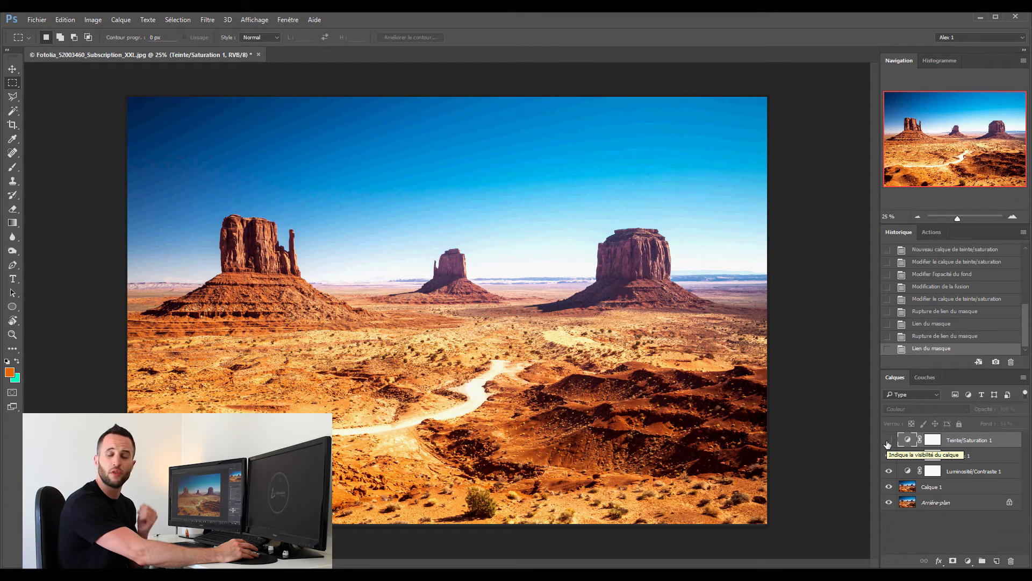
left_click(888, 440)
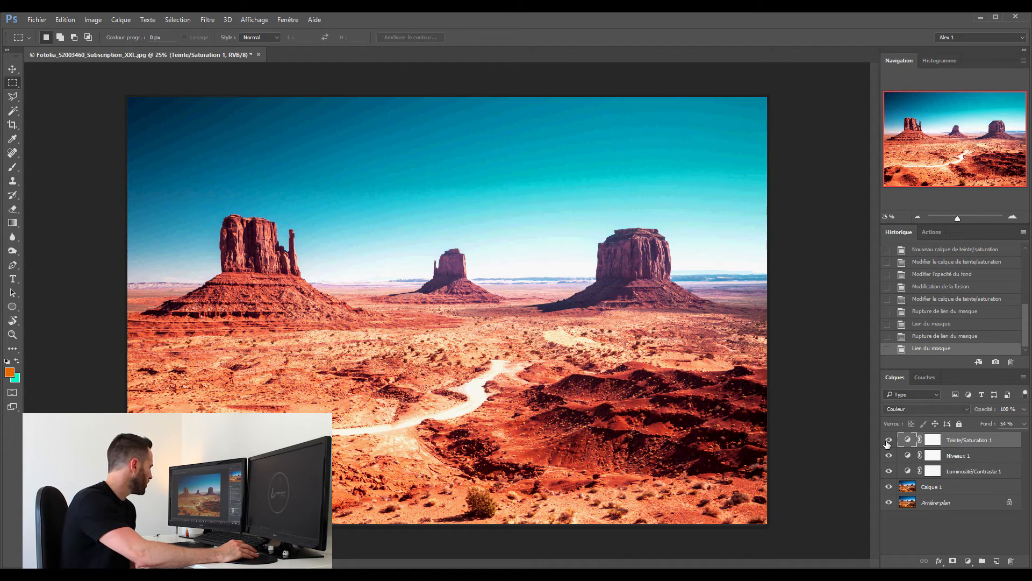
Step: Add a Color Balance adjustment layer with midtones at Cyan/Red +42, Magenta/Green +15 and Yellow/Blue shifted slightly towards blue
left_click(968, 561)
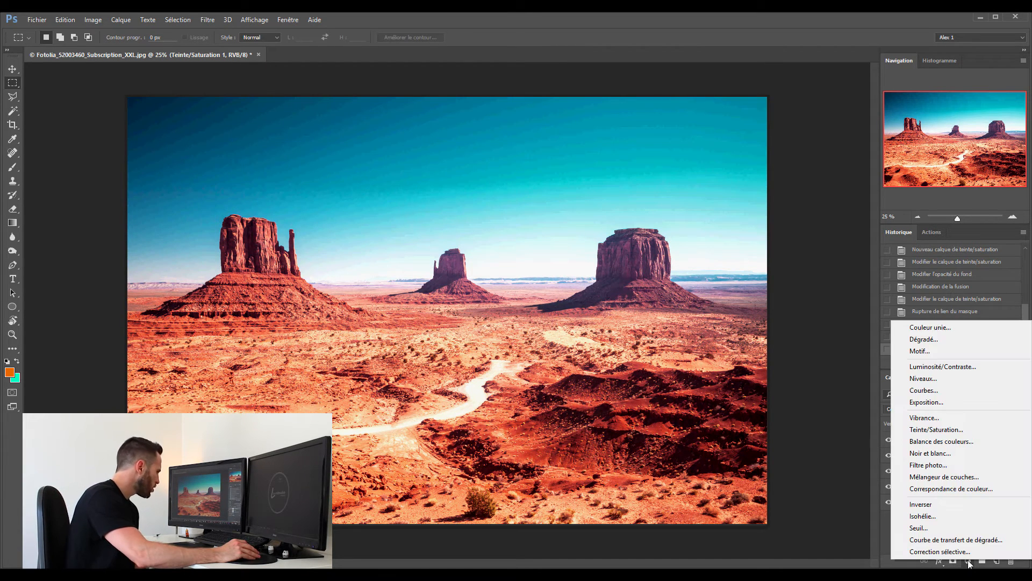
left_click(955, 441)
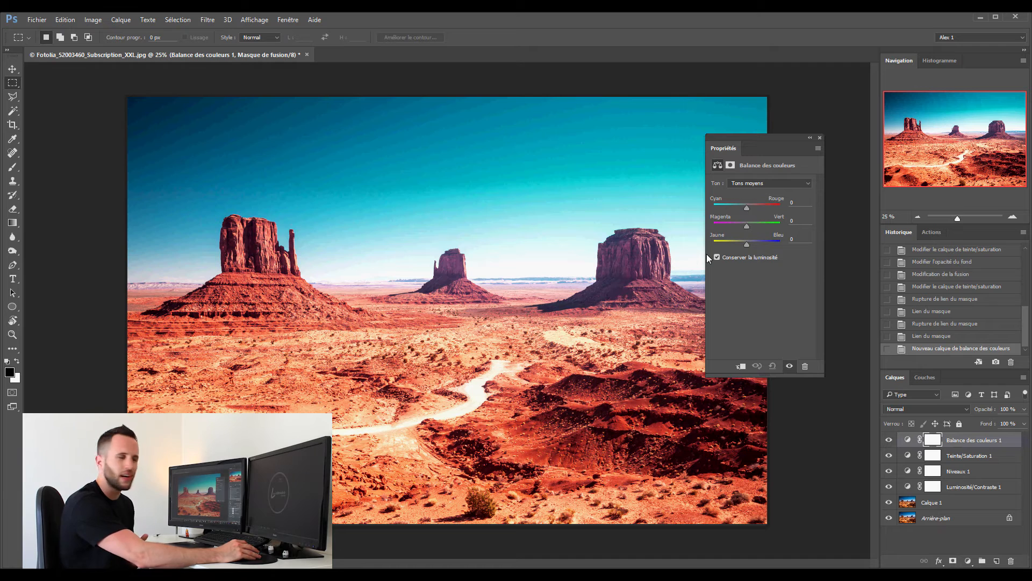
left_click(746, 208)
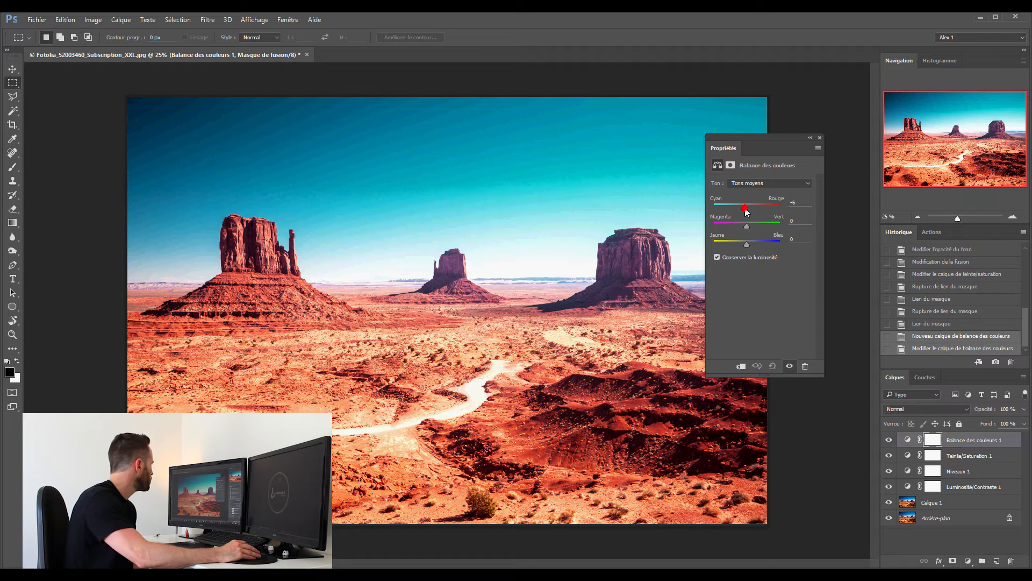
left_click_drag(746, 208, 730, 206)
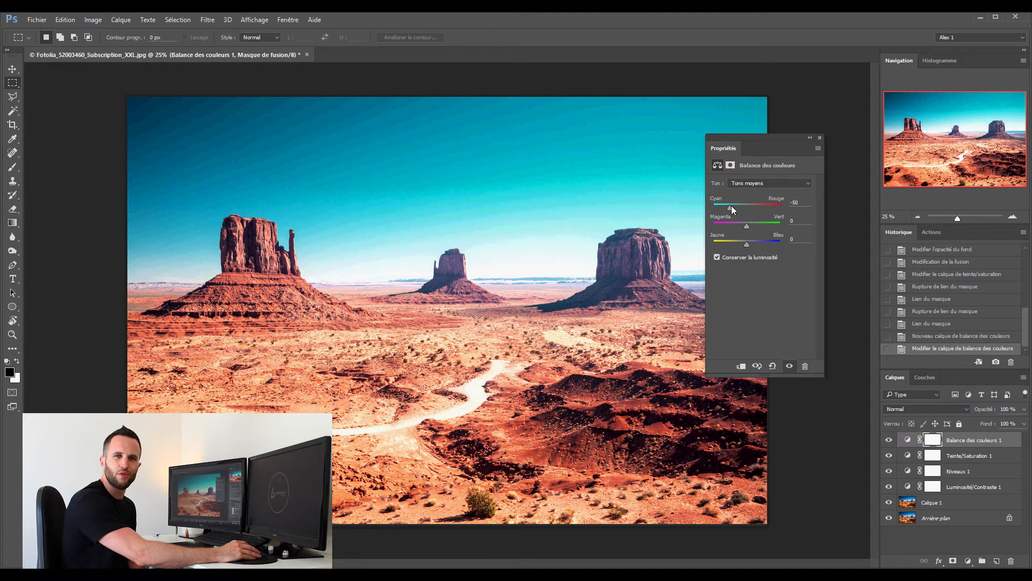
left_click_drag(731, 205, 755, 231)
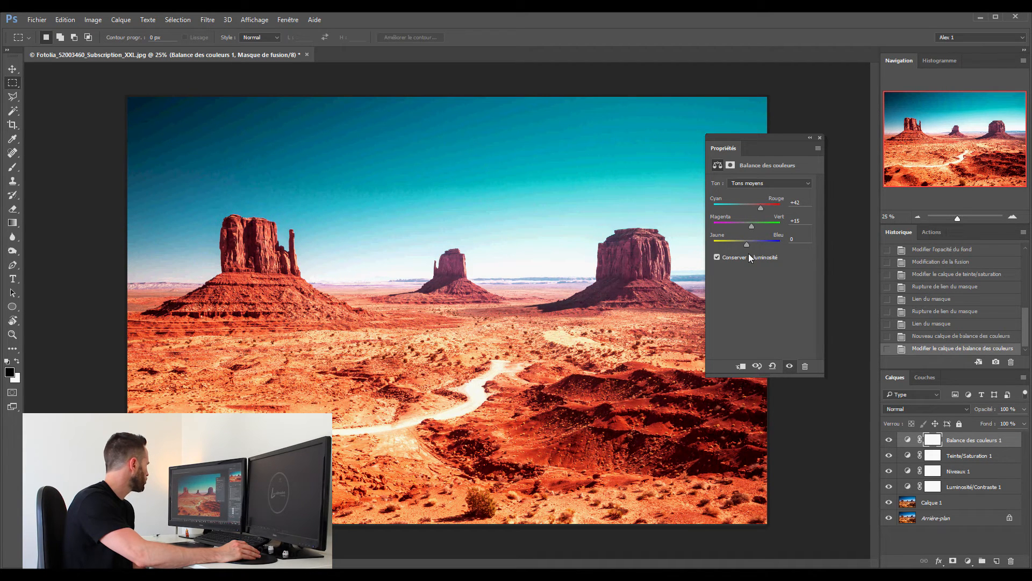
left_click_drag(748, 246, 754, 246)
left_click(820, 138)
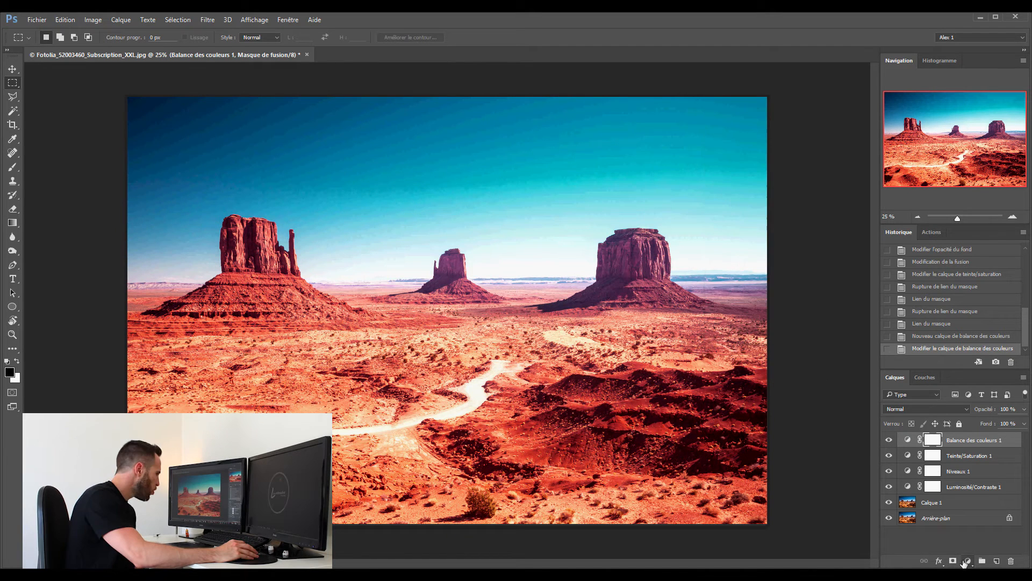
Step: Add a Photo Filter adjustment layer using the orange color ec8a00 at 44 % density, and close its properties
left_click(968, 561)
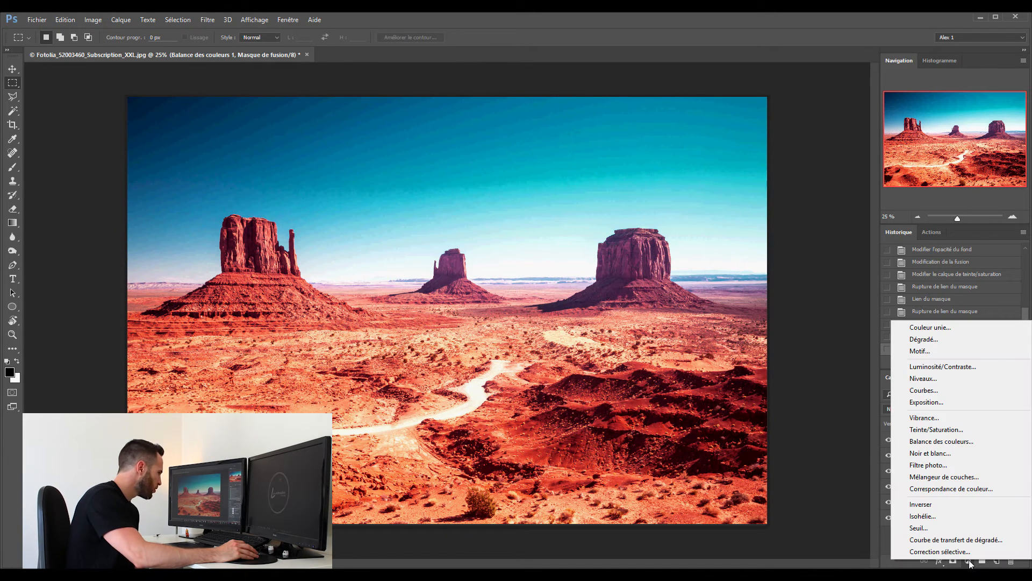
left_click(938, 468)
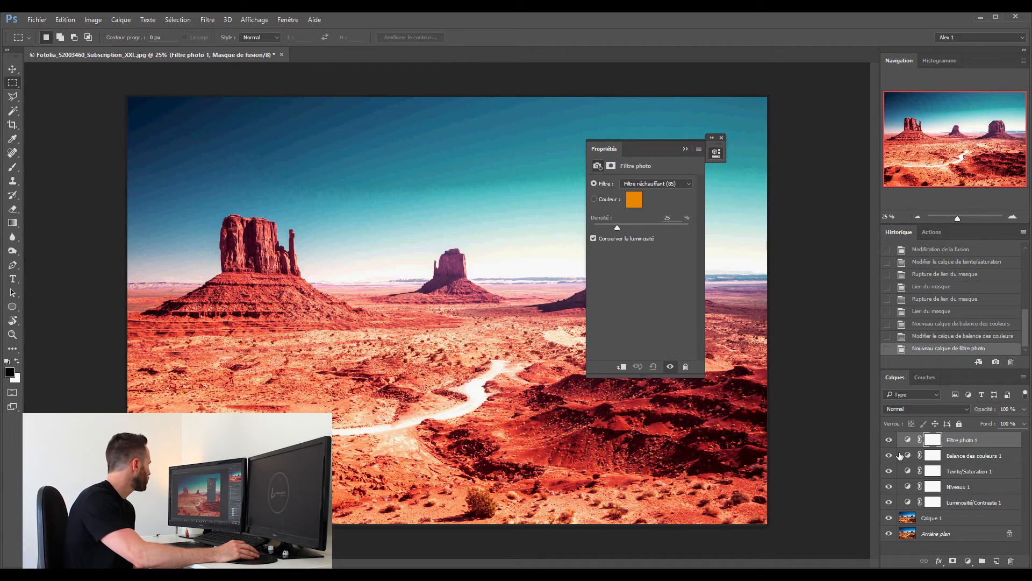
left_click(629, 206)
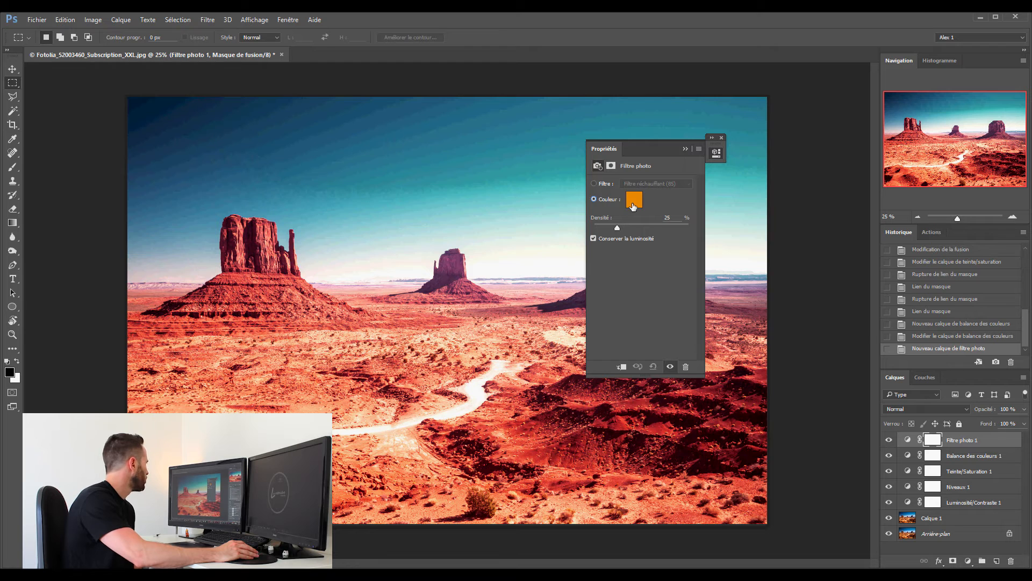
left_click(633, 206)
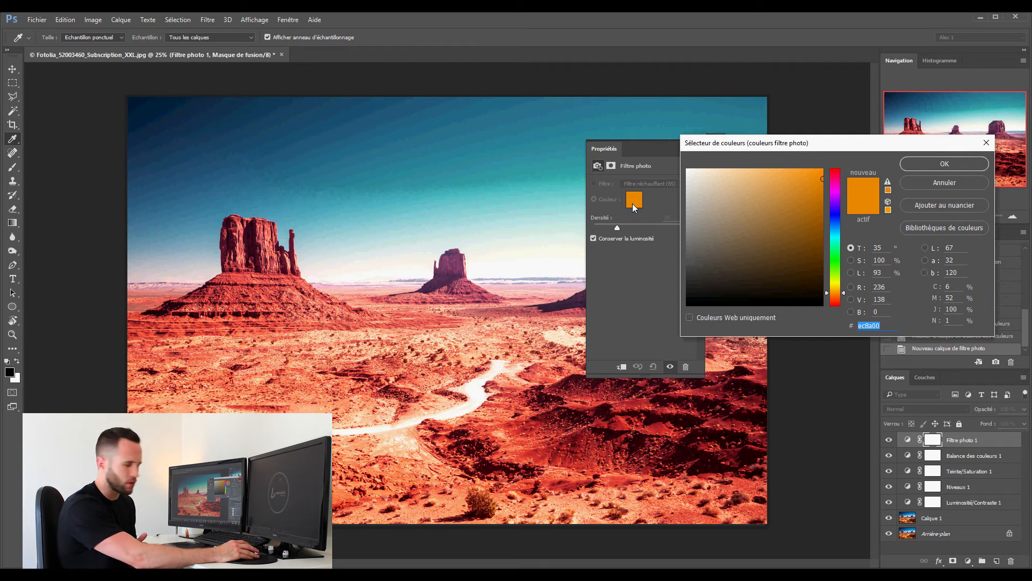
key("Return")
left_click_drag(617, 233, 637, 241)
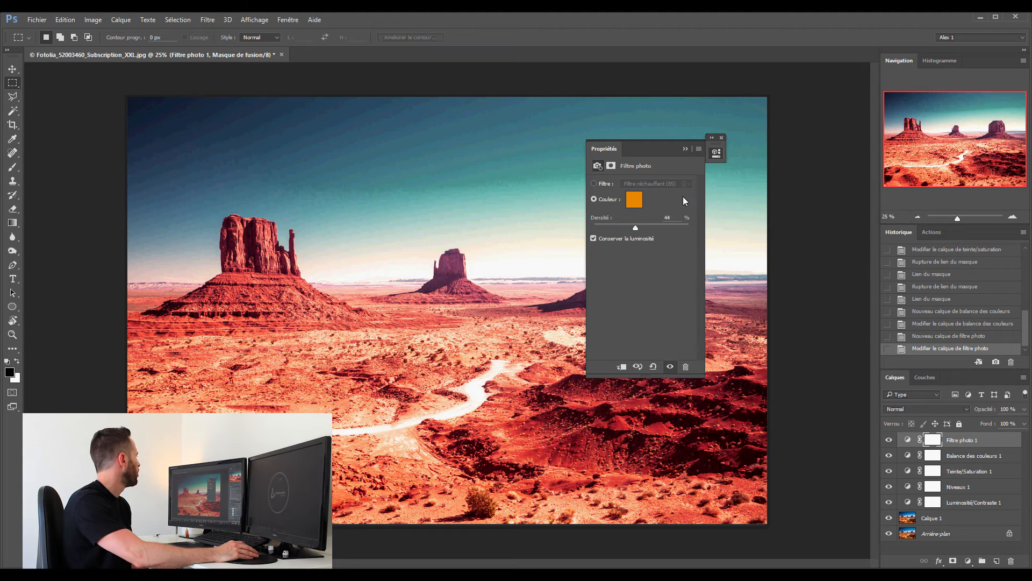
left_click(721, 137)
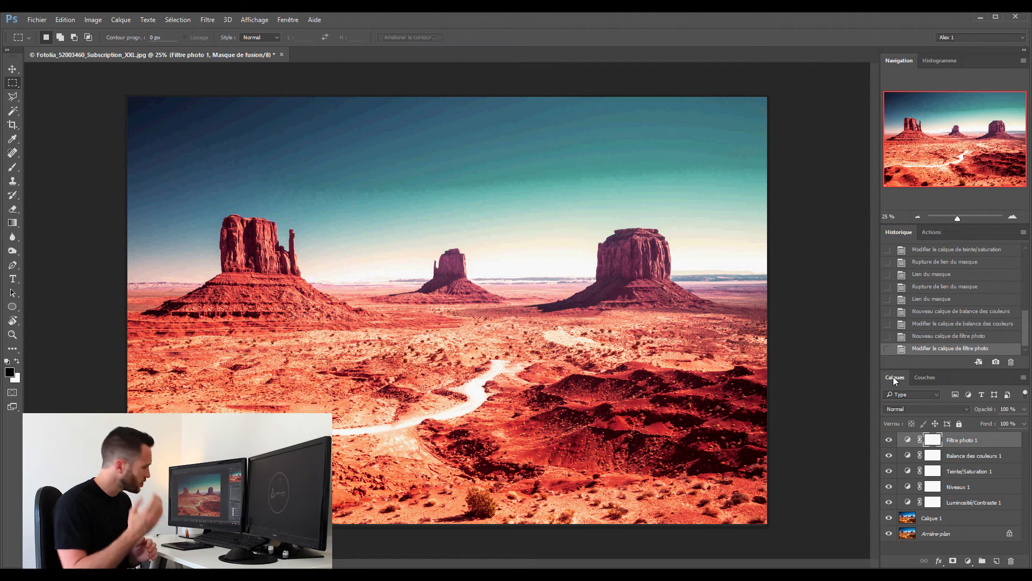
Step: Open the properties of the Niveaux 1 adjustment layer
double_click(908, 487)
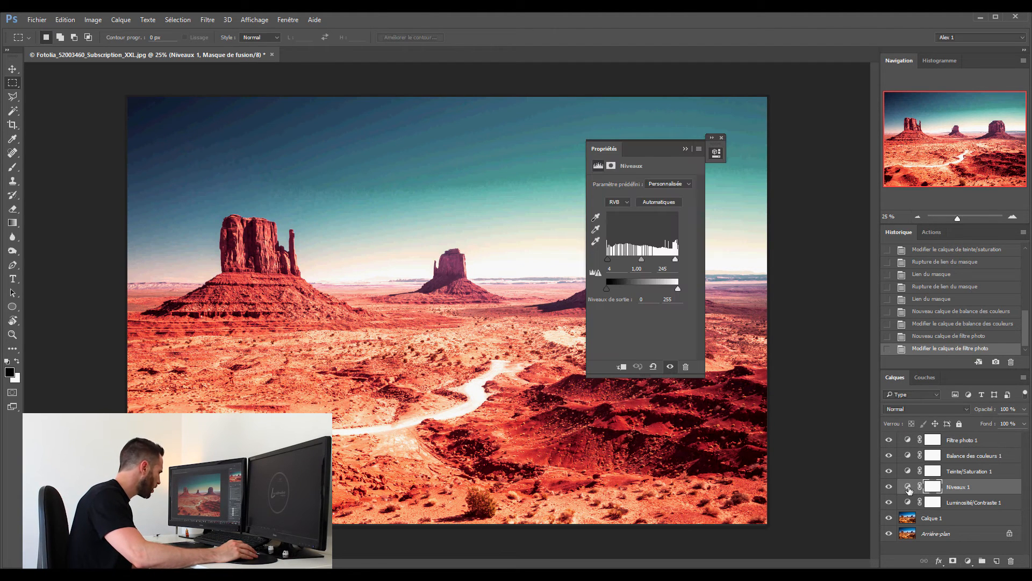